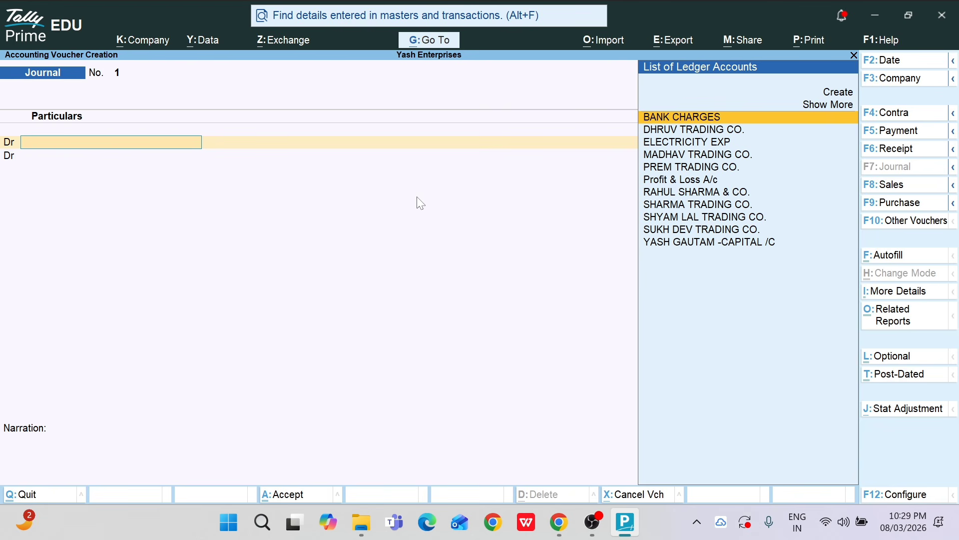
Step: Create a ledger named FURNITURE under Fixed Assets from the journal voucher, keeping its default statutory settings
{"action": "key", "text": "alt+c"}
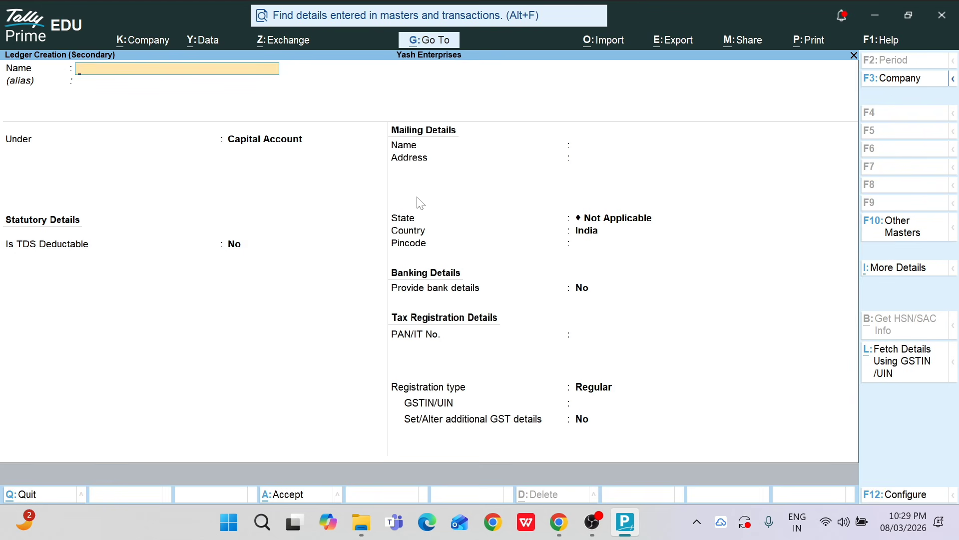
{"action": "type", "text": "FURNITURE"}
{"action": "key", "text": "Return"}
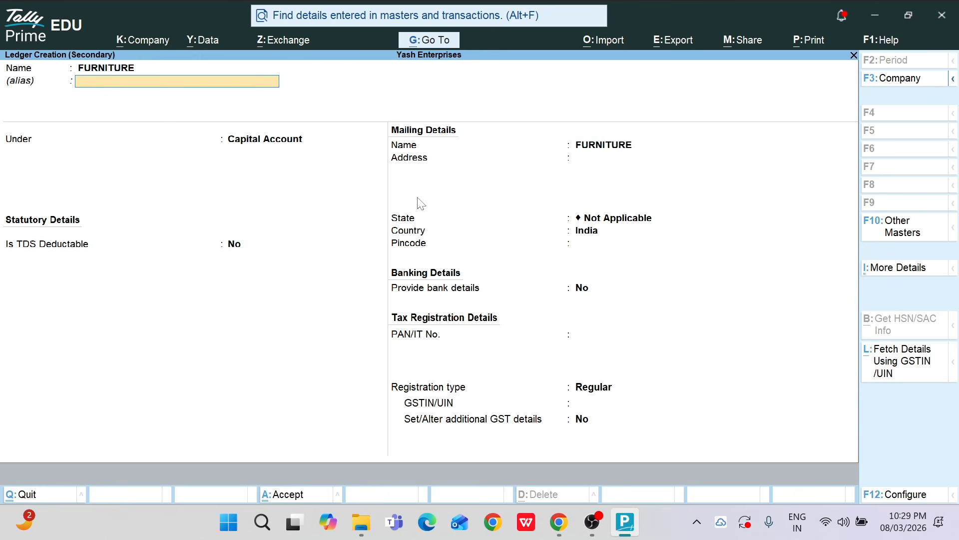
{"action": "key", "text": "Return"}
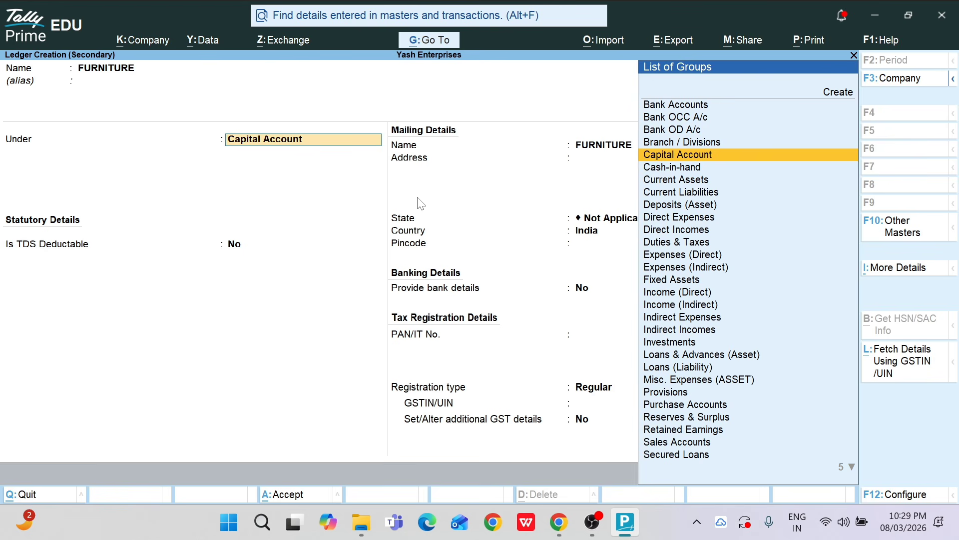
{"action": "type", "text": "FIXED"}
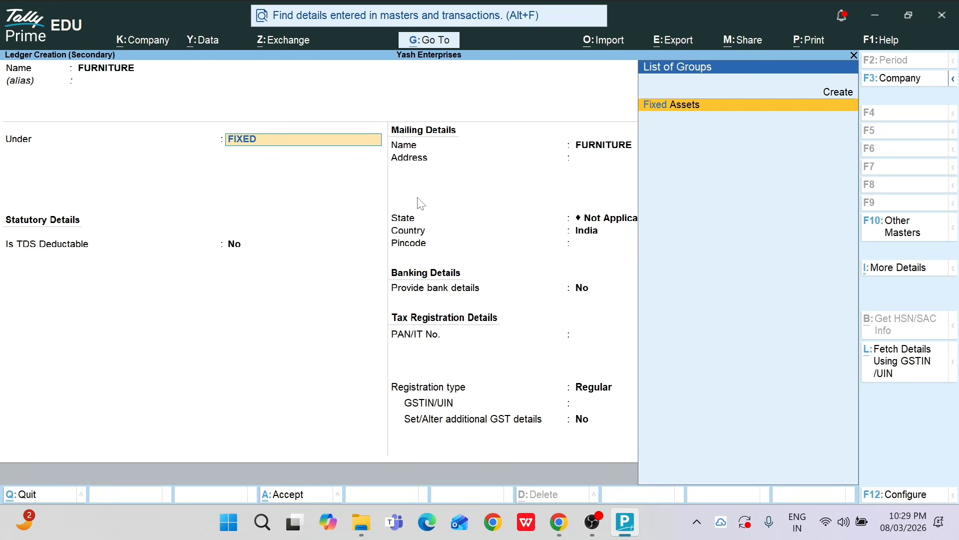
{"action": "key", "text": "Return"}
{"action": "key", "text": "Return"}
{"action": "key", "text": "Return"}
{"action": "key", "text": "Return"}
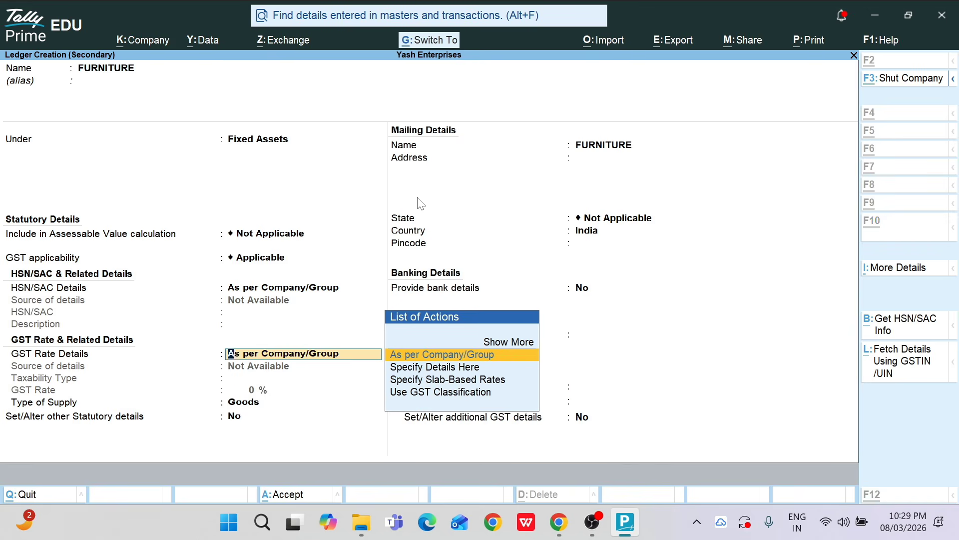
{"action": "key", "text": "ctrl+a"}
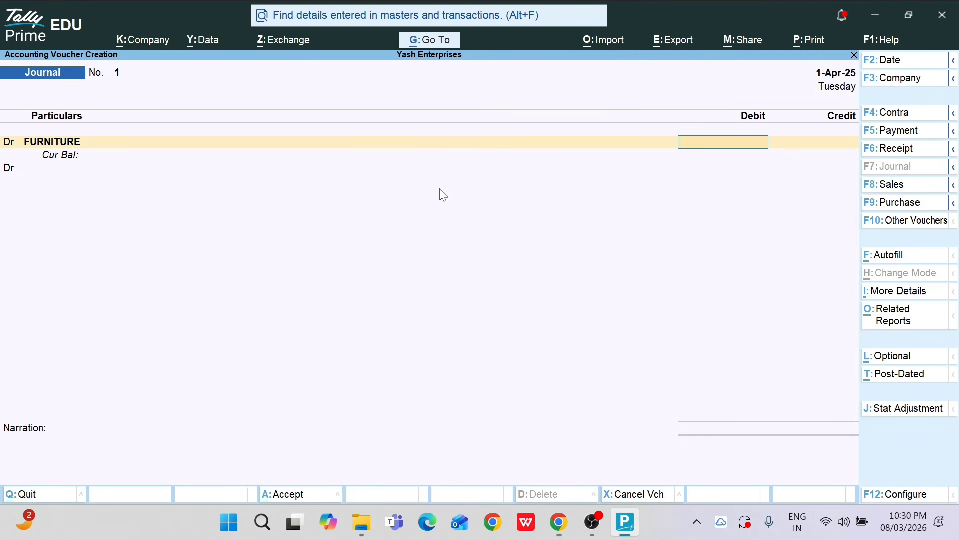
Step: Debit FURNITURE with 10,000 and keep its GST rate and HSN/SAC details as per Masters/Company
{"action": "type", "text": "0000"}
{"action": "key", "text": "Return"}
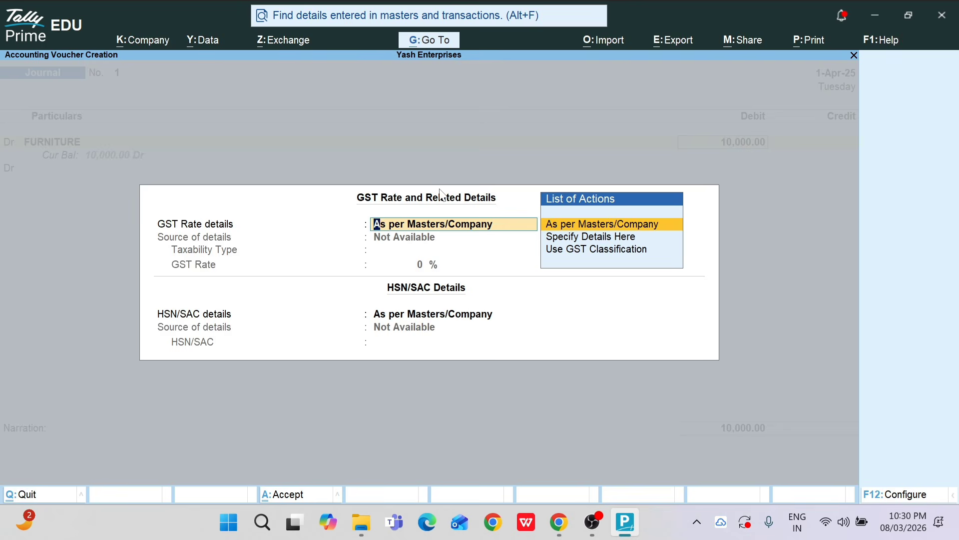
{"action": "key", "text": "Return"}
{"action": "key", "text": "Return"}
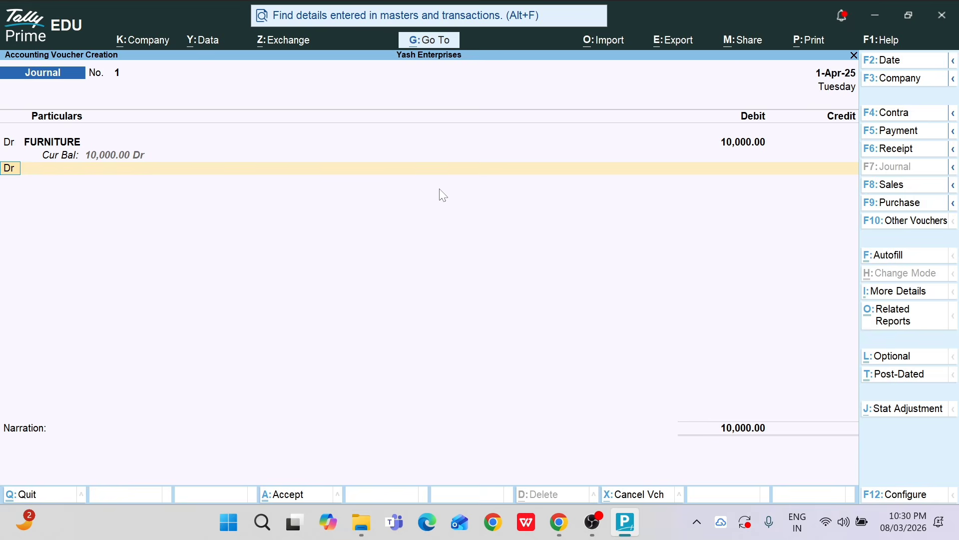
Step: Create the ledger INPUT CGST @ 9% under Duties & Taxes with tax type Others and debit it with 900
{"action": "key", "text": "Return"}
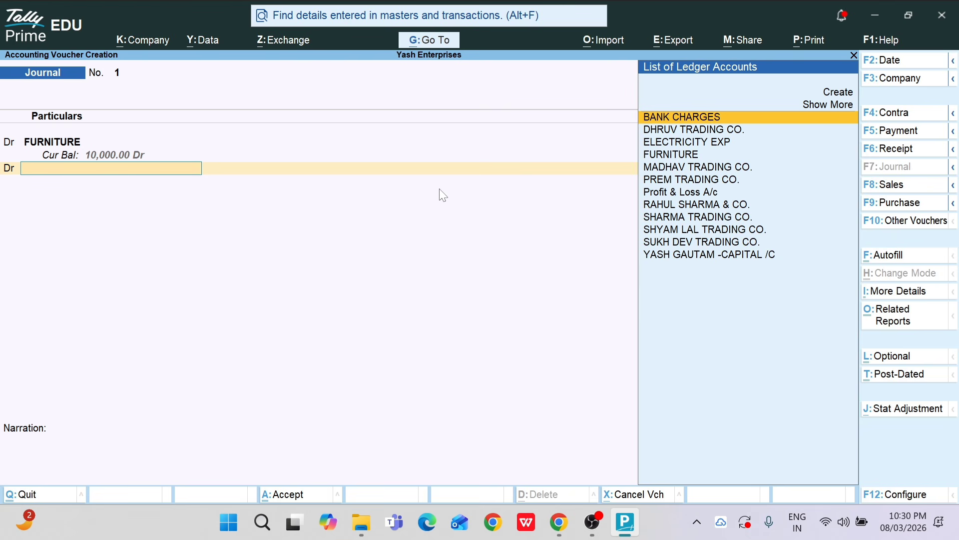
{"action": "type", "text": "C"}
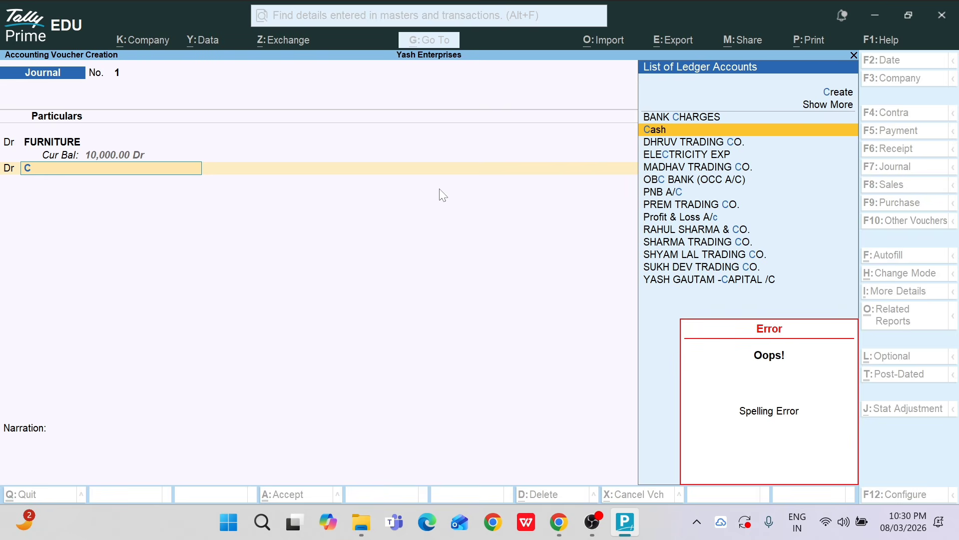
{"action": "key", "text": "alt+c"}
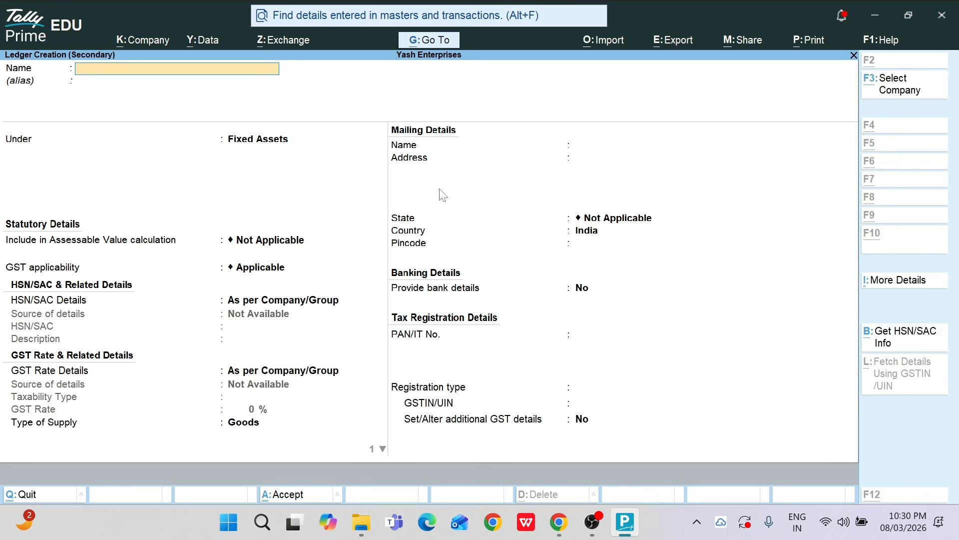
{"action": "type", "text": "INP"}
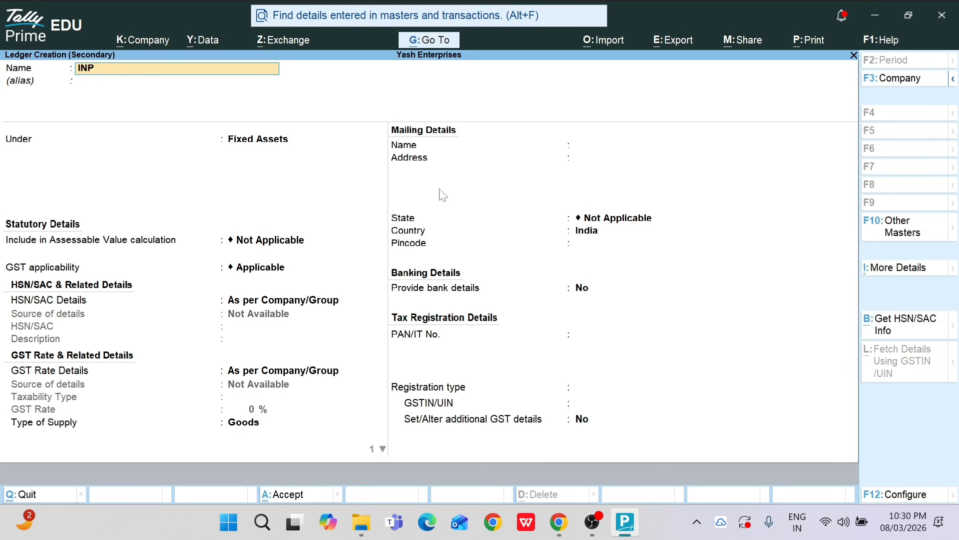
{"action": "type", "text": "UT CGST @ 9 %"}
{"action": "key", "text": "Return"}
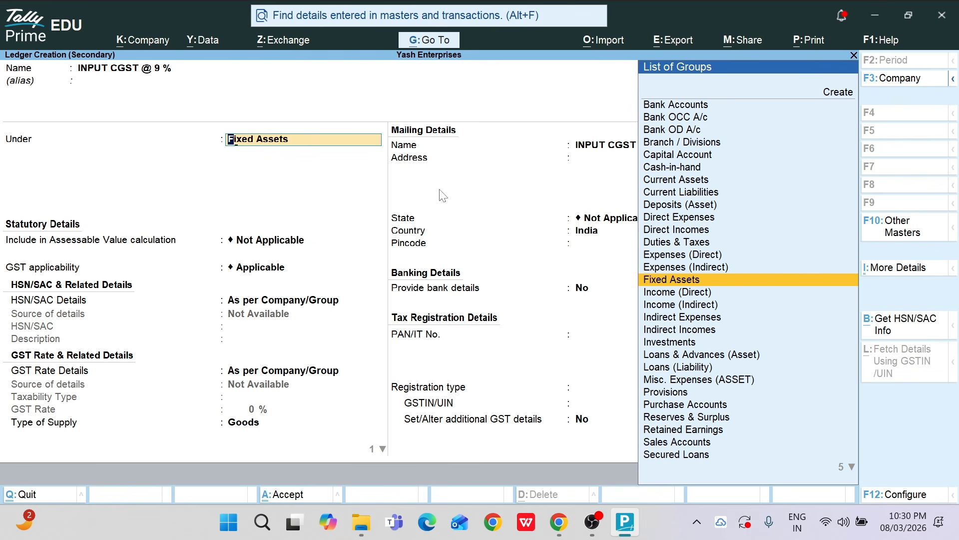
{"action": "type", "text": "DUT"}
{"action": "key", "text": "Return"}
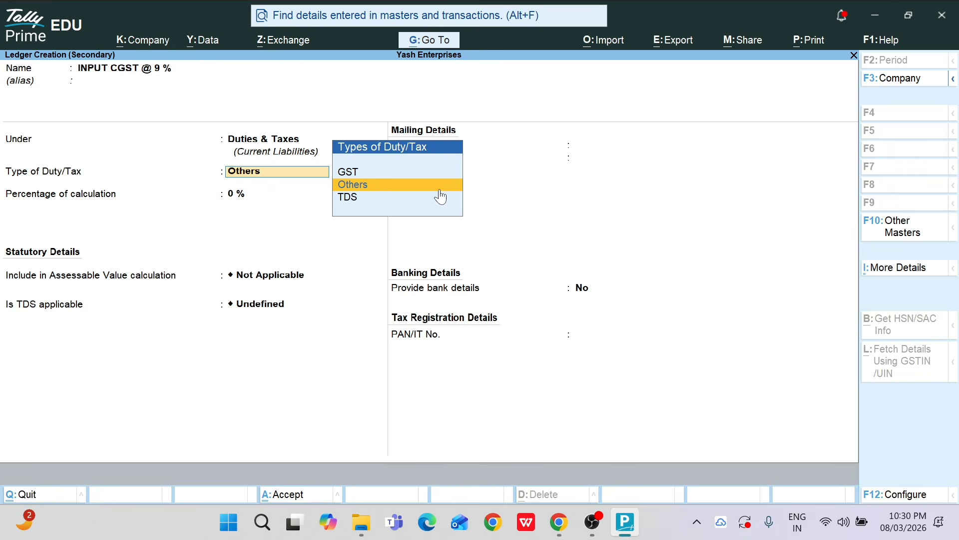
{"action": "key", "text": "Return"}
{"action": "key", "text": "ctrl+a"}
{"action": "type", "text": "900"}
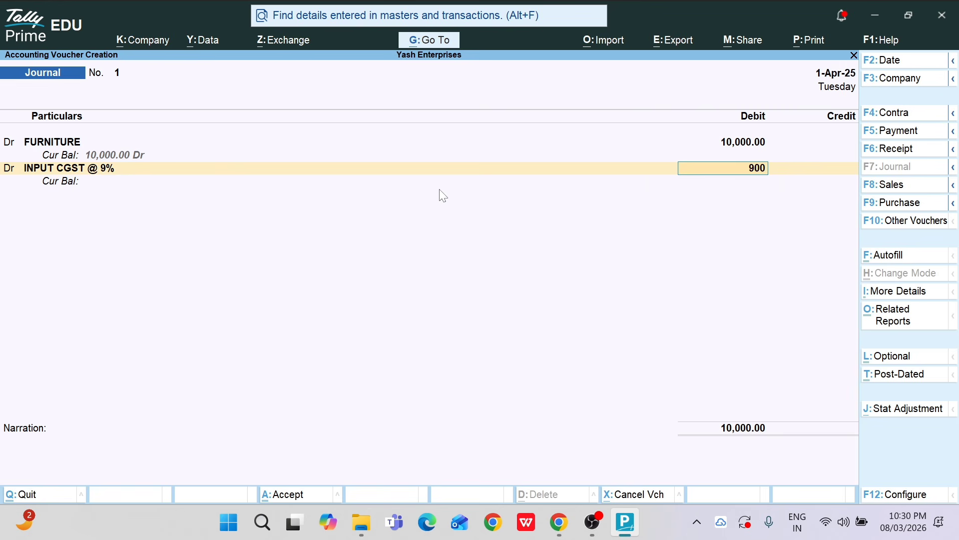
{"action": "key", "text": "Return"}
Step: Add another debit line with a new ledger INPUT SGST @ 9% under Duties & Taxes, for 900
{"action": "type", "text": "d"}
{"action": "key", "text": "Return"}
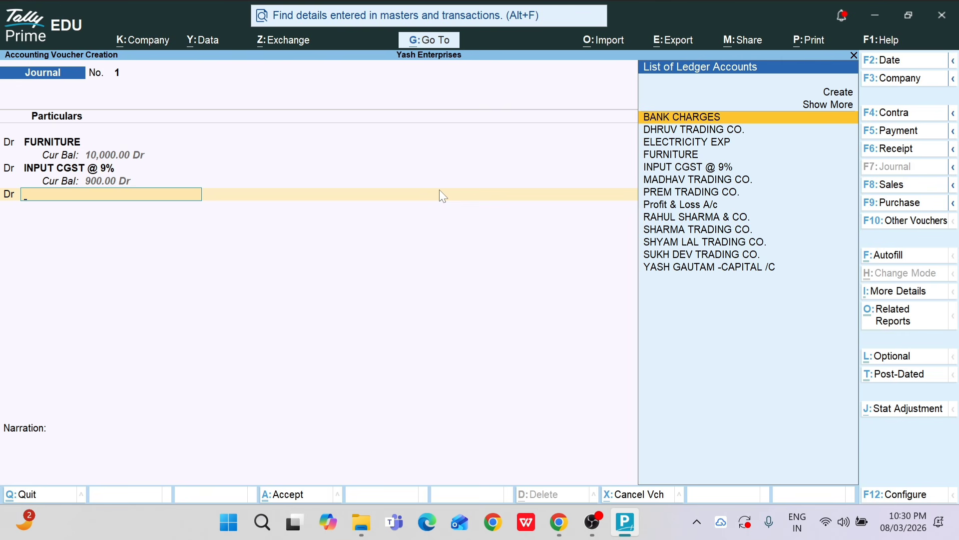
{"action": "key", "text": "alt+c"}
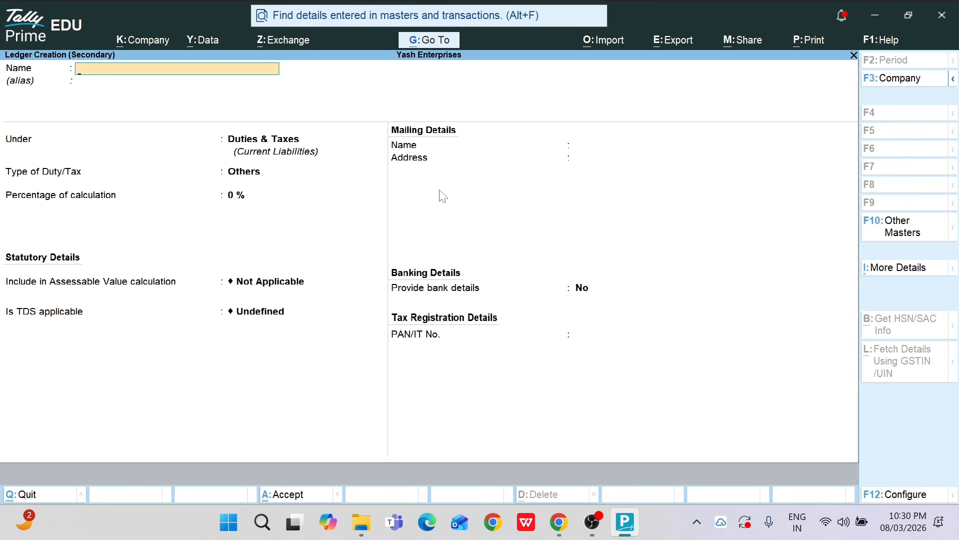
{"action": "type", "text": "INPUT SGST @ 9 %"}
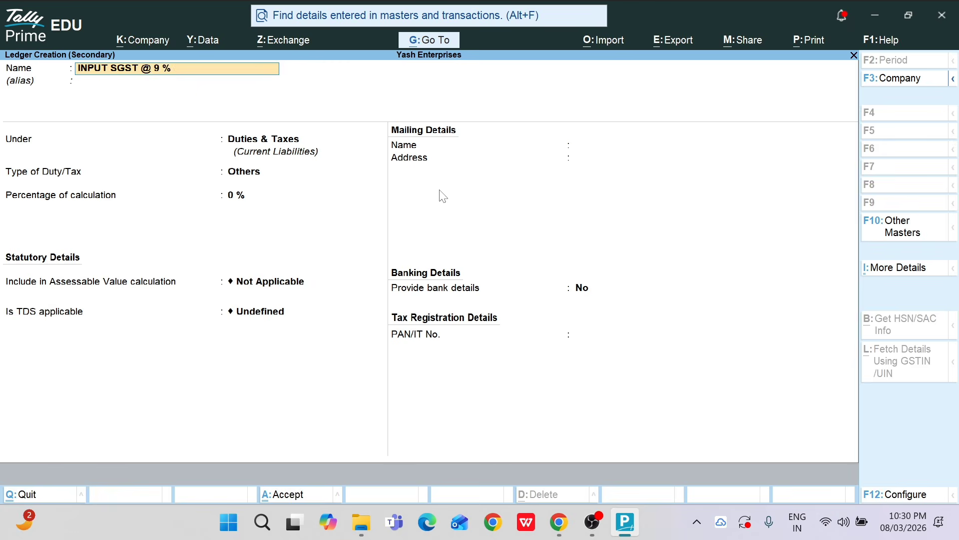
{"action": "key", "text": "Return"}
{"action": "key", "text": "Return"}
{"action": "key", "text": "ctrl+a"}
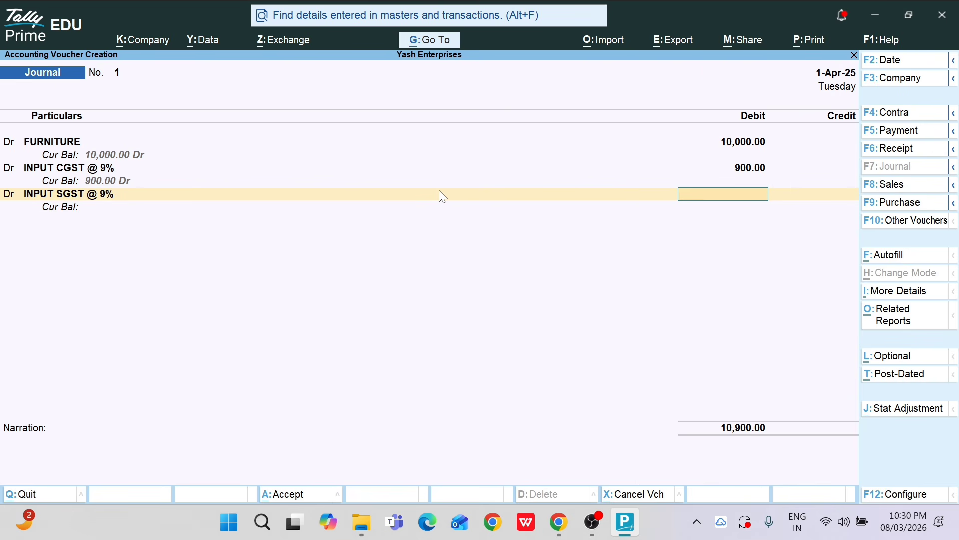
{"action": "type", "text": "900"}
{"action": "key", "text": "Return"}
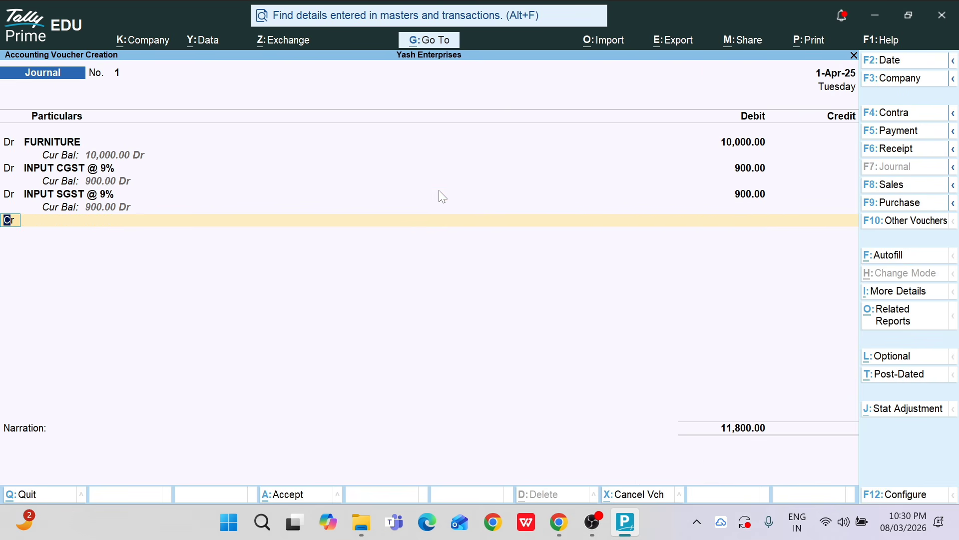
Step: Credit DHRUV TRADING CO. with 11,800 and proceed to its bill-wise details
{"action": "key", "text": "Return"}
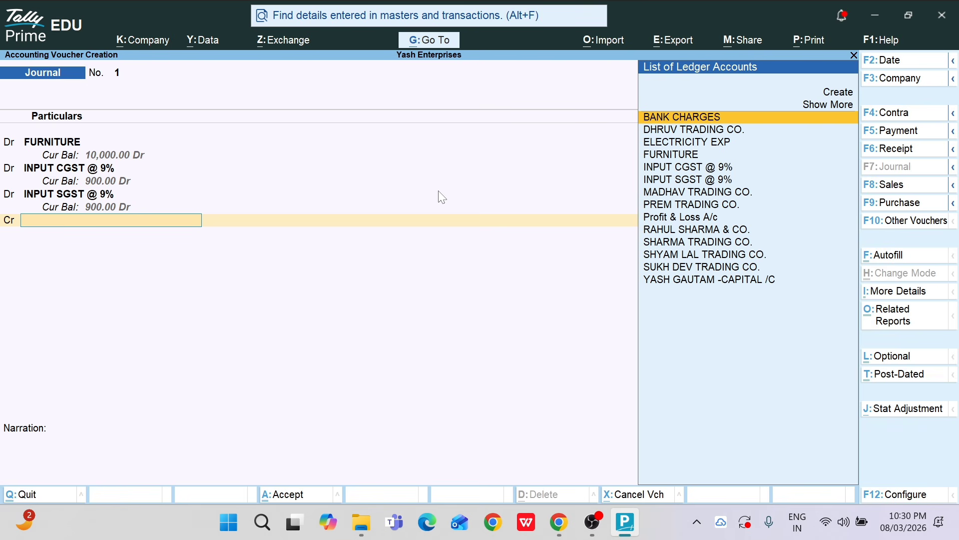
{"action": "key", "text": "Down"}
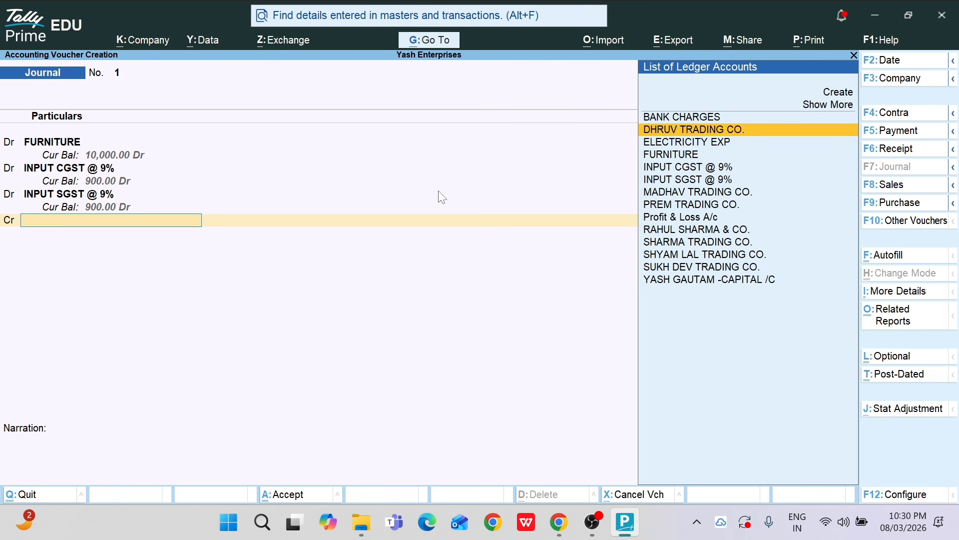
{"action": "key", "text": "Return"}
{"action": "key", "text": "Return"}
{"action": "key", "text": "Return"}
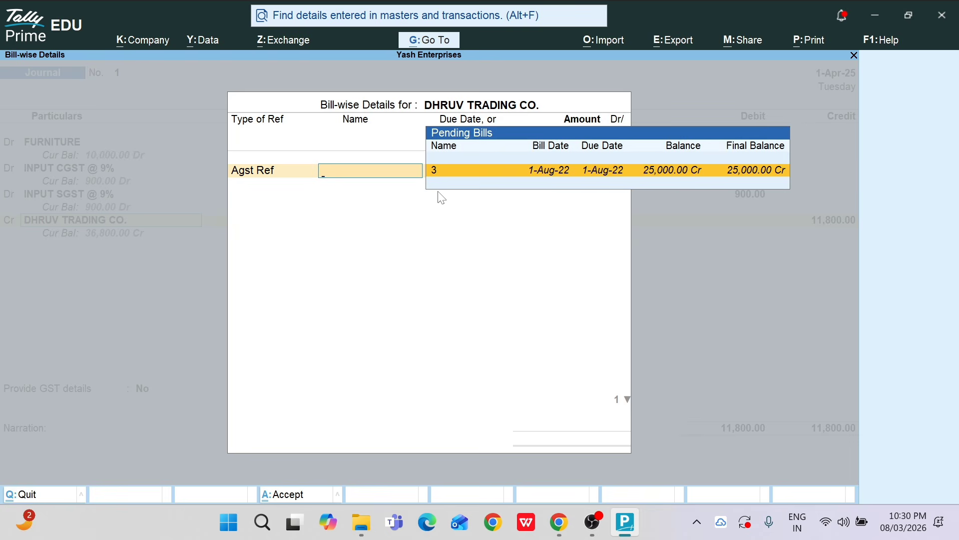
Step: Set the supplier's bill reference to On Account and allocate 11,800 Cr to it
{"action": "key", "text": "BackSpace"}
{"action": "key", "text": "Down"}
{"action": "key", "text": "Down"}
{"action": "key", "text": "Return"}
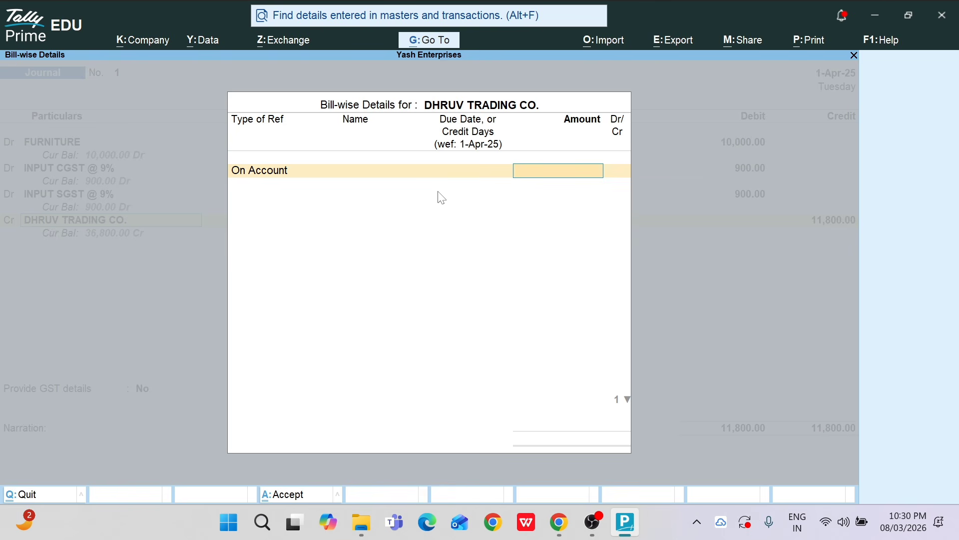
{"action": "type", "text": "11800"}
{"action": "key", "text": "Return"}
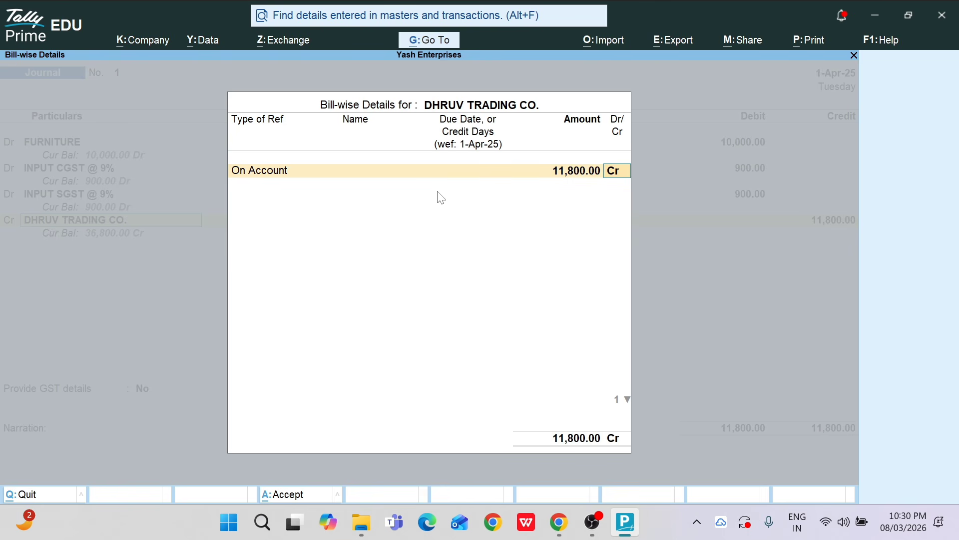
{"action": "key", "text": "Return"}
{"action": "key", "text": "BackSpace"}
{"action": "key", "text": "Return"}
Step: Save the furniture purchase voucher with Provide GST details set to No and no narration
{"action": "key", "text": "Return"}
{"action": "key", "text": "Return"}
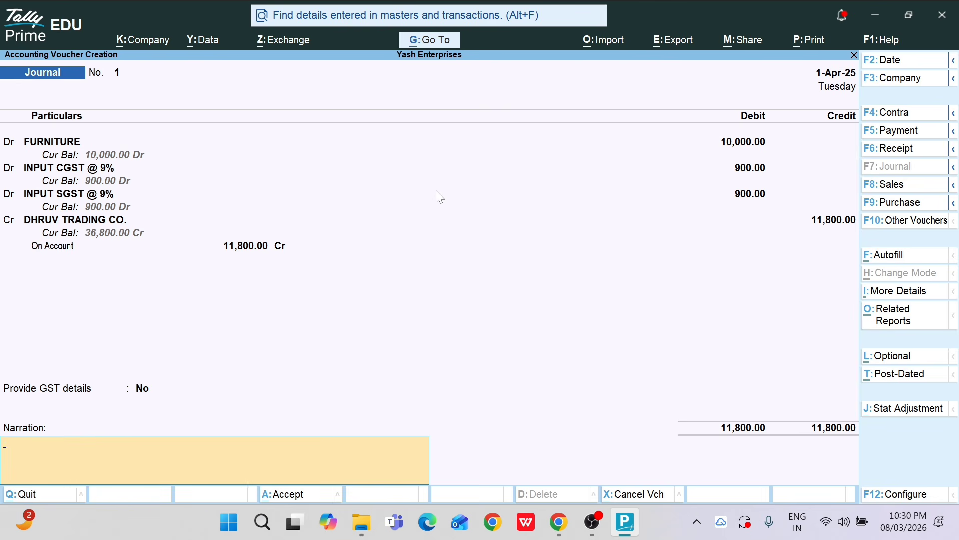
{"action": "key", "text": "Return"}
{"action": "key", "text": "Return"}
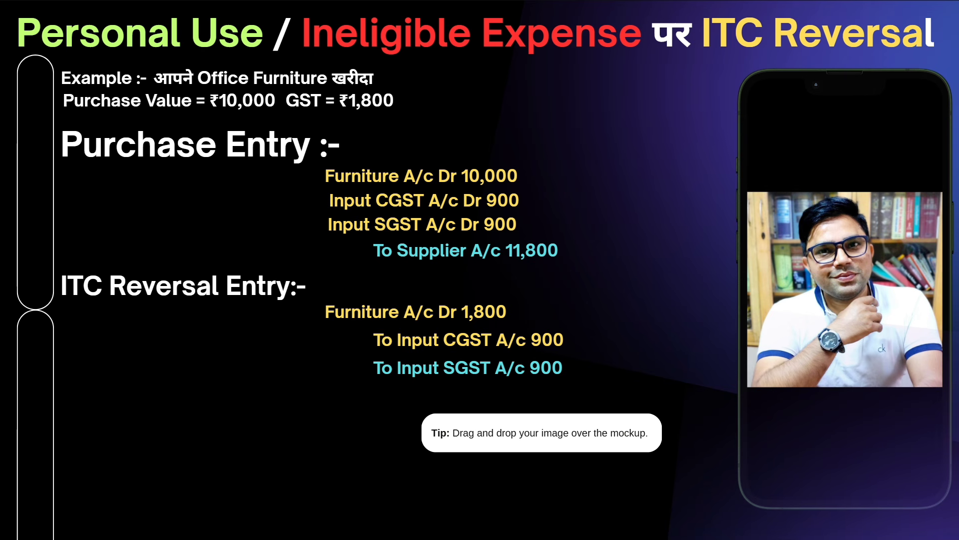
Step: Switch to TallyPrime and debit FURNITURE with 11,800 in a new journal voucher
{"action": "key", "text": "alt+Tab"}
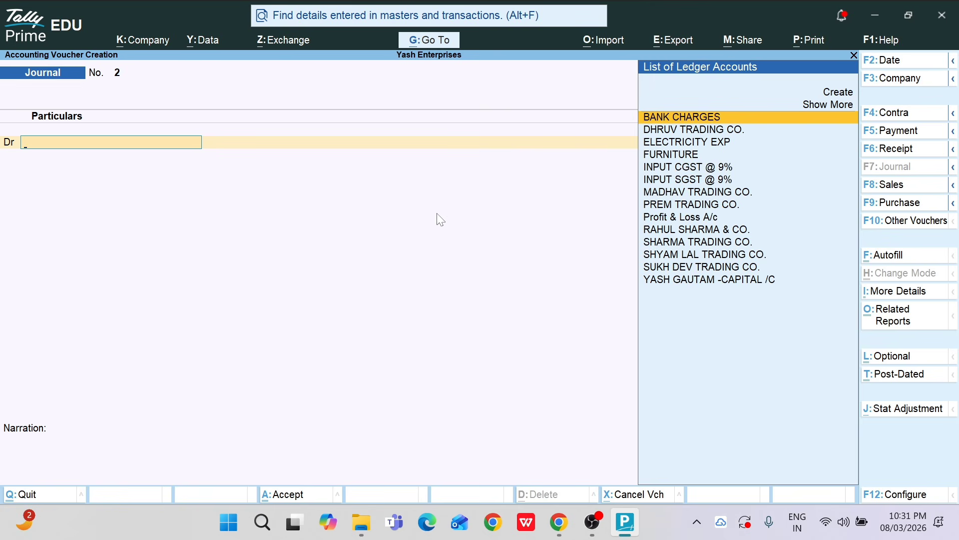
{"action": "type", "text": "FURN"}
{"action": "key", "text": "Return"}
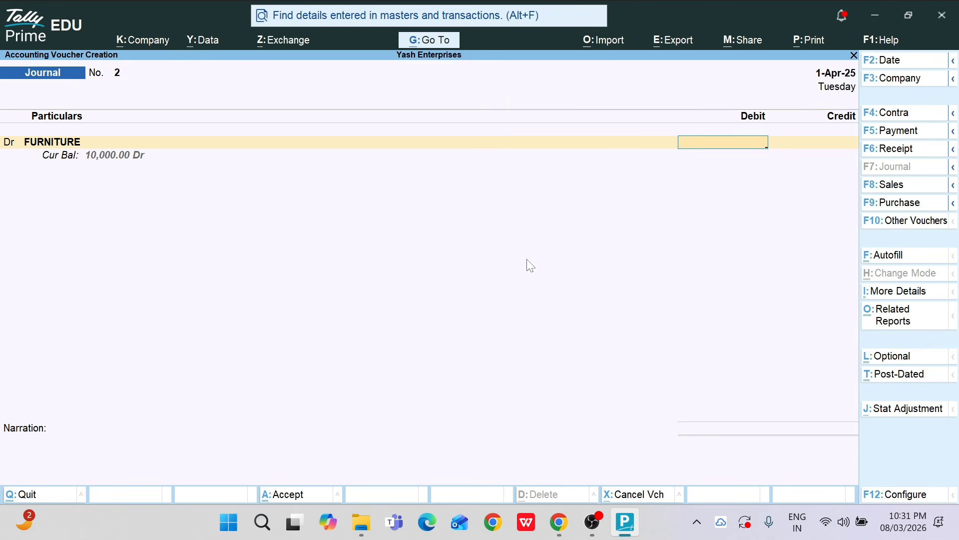
{"action": "type", "text": "11800"}
{"action": "key", "text": "Return"}
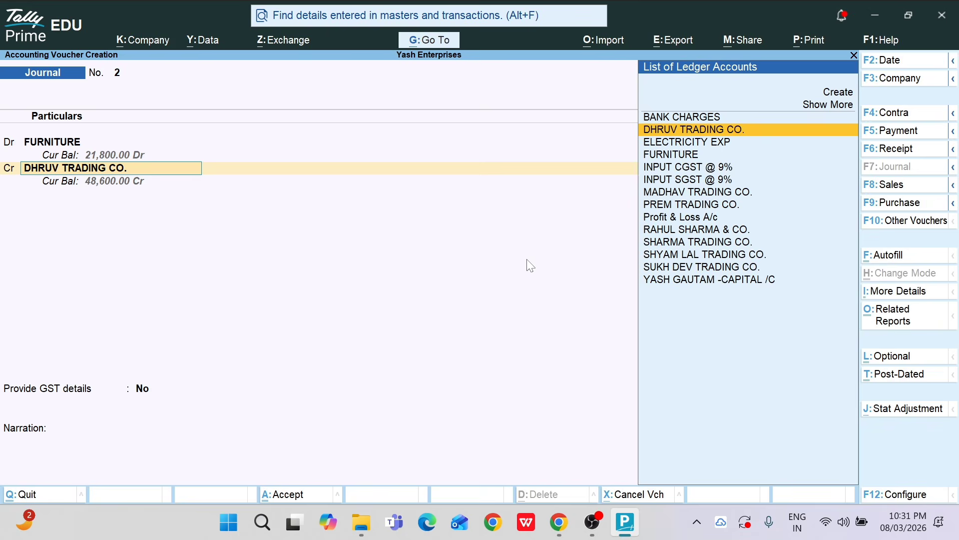
Step: Credit DHRUV TRADING CO. with 11,800 in the second journal voucher and allocate the full amount On Account
{"action": "key", "text": "Return"}
{"action": "key", "text": "Return"}
{"action": "key", "text": "Down"}
{"action": "key", "text": "Down"}
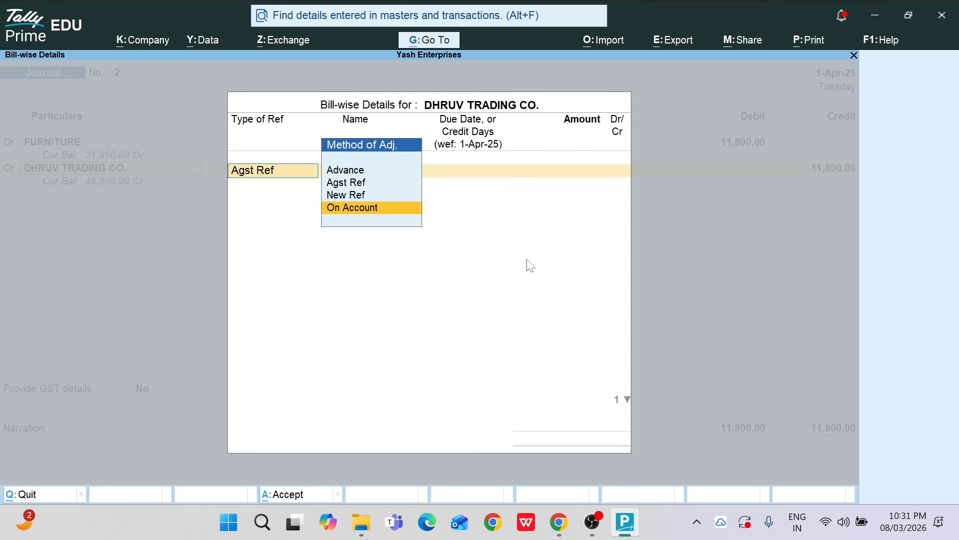
{"action": "key", "text": "Return"}
{"action": "type", "text": "11800"}
{"action": "key", "text": "Return"}
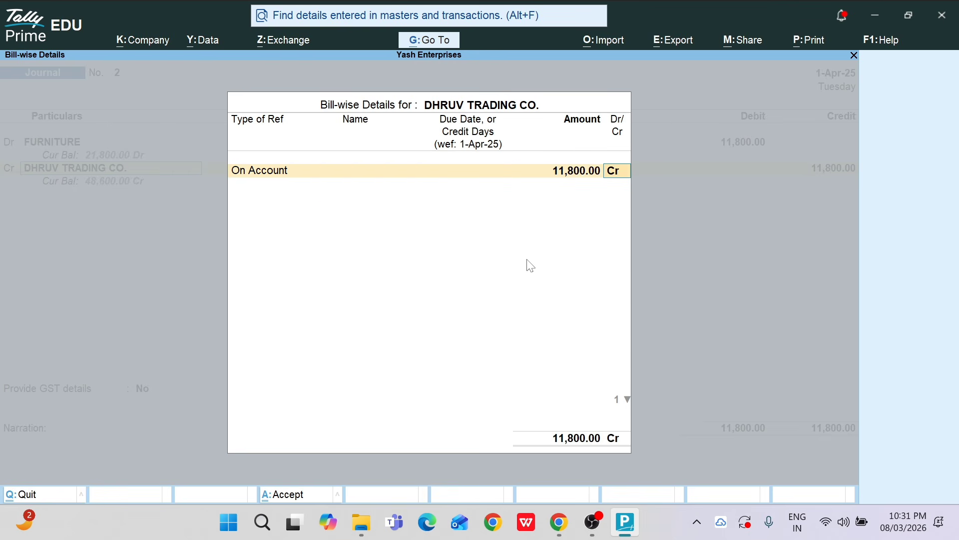
{"action": "key", "text": "Return"}
{"action": "key", "text": "Return"}
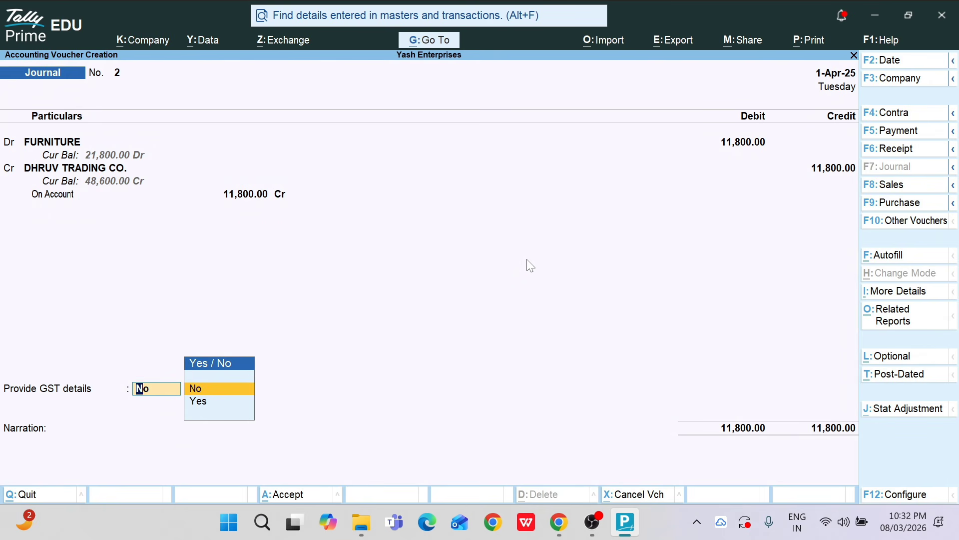
Step: Quit the second journal voucher without saving it and return to the Gateway of Tally
{"action": "key", "text": "BackSpace"}
{"action": "key", "text": "Escape"}
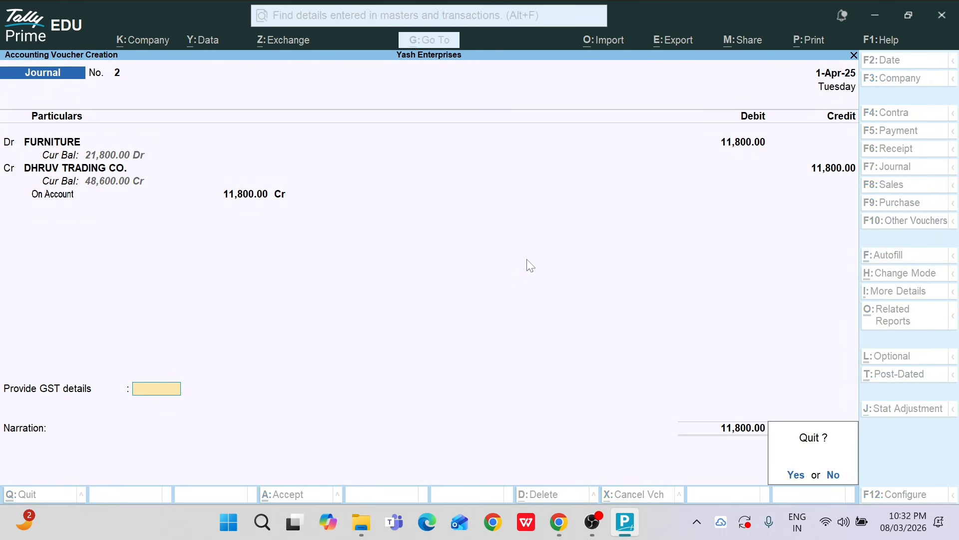
{"action": "key", "text": "Return"}
{"action": "key", "text": "Escape"}
{"action": "key", "text": "Escape"}
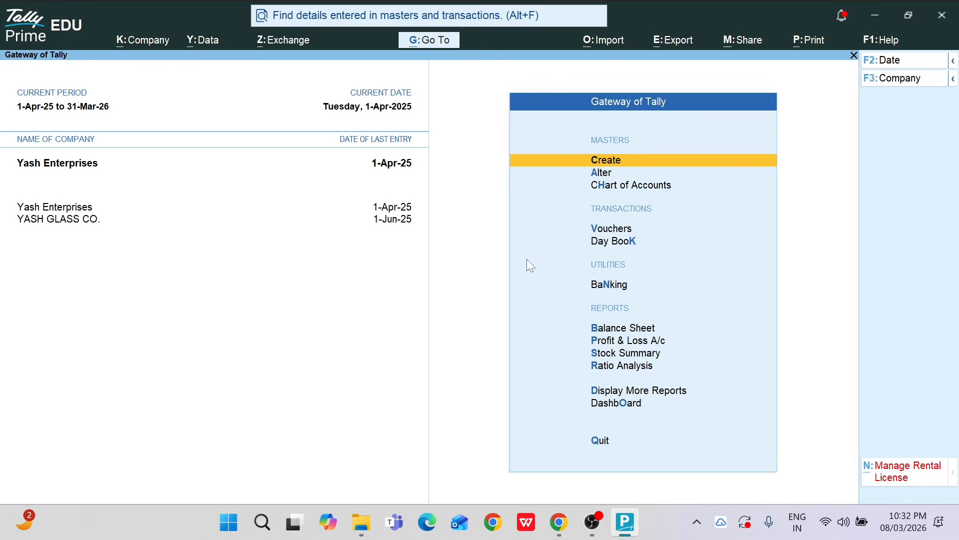
Step: Examine the FURNITURE entry and the Duties & Taxes group summary in the Balance Sheet, and return to the Gateway of Tally
{"action": "key", "text": "b"}
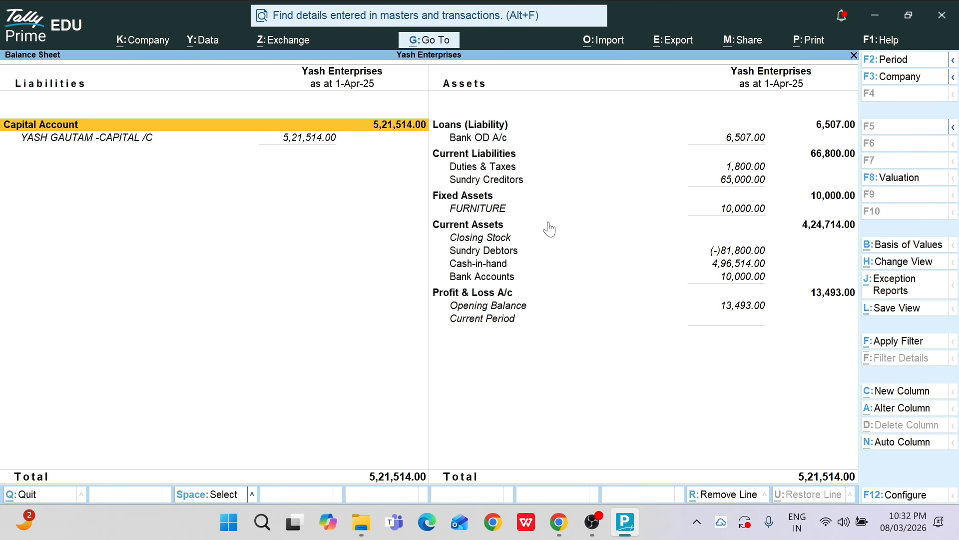
{"action": "left_click", "coordinate": [497, 212]}
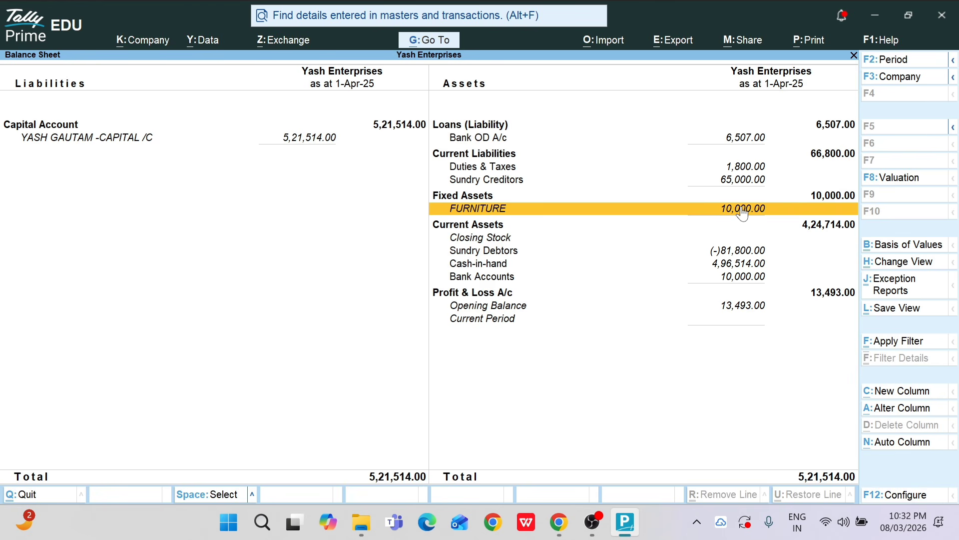
{"action": "left_click", "coordinate": [546, 170]}
{"action": "left_click", "coordinate": [546, 171]}
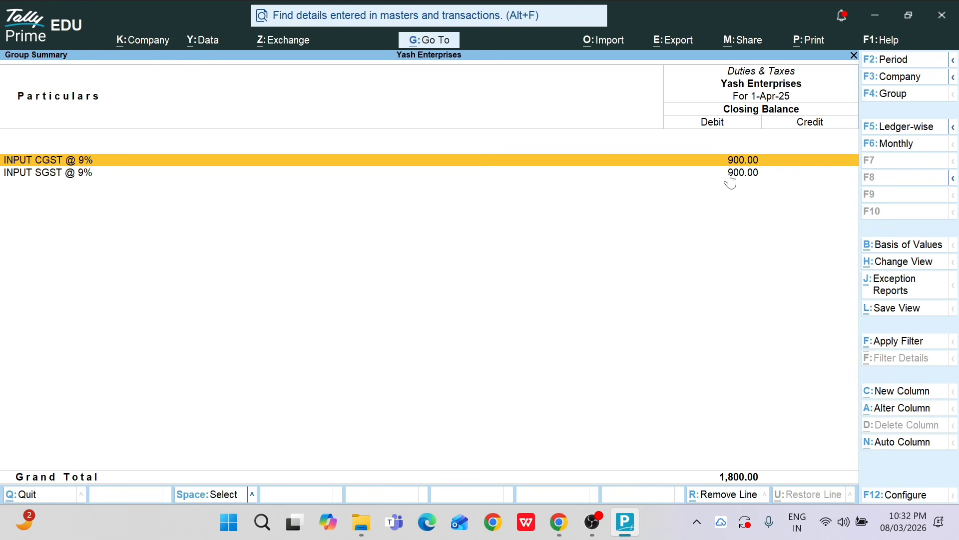
{"action": "key", "text": "Escape"}
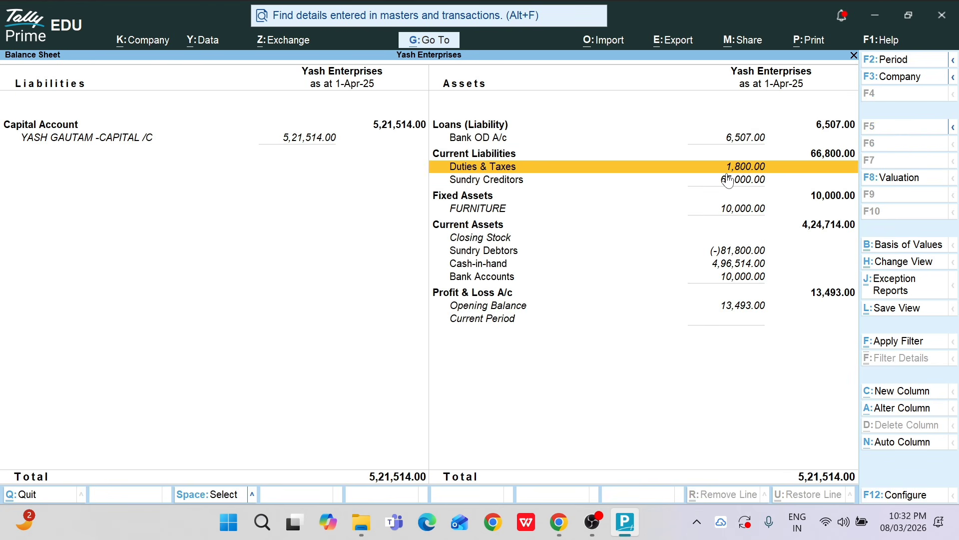
{"action": "key", "text": "Return"}
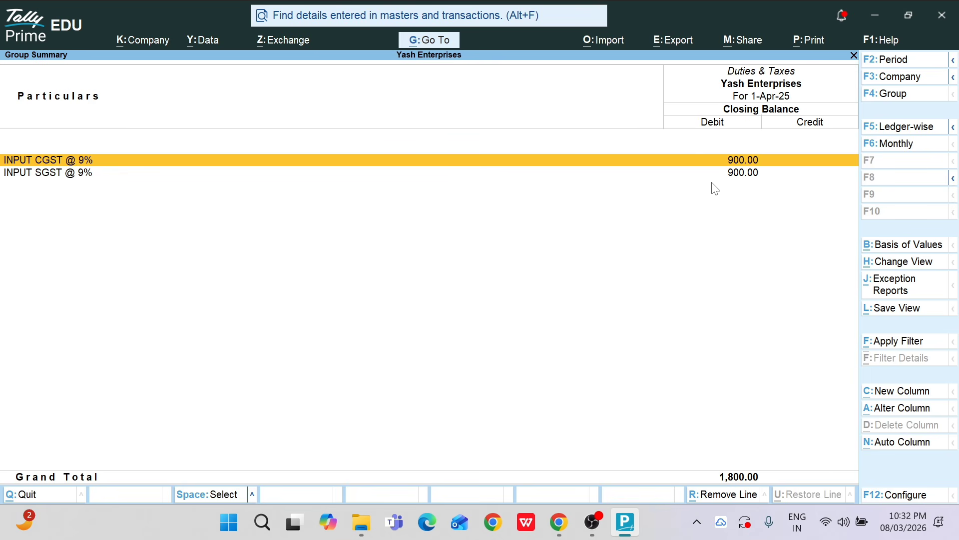
{"action": "key", "text": "Escape"}
{"action": "key", "text": "Escape"}
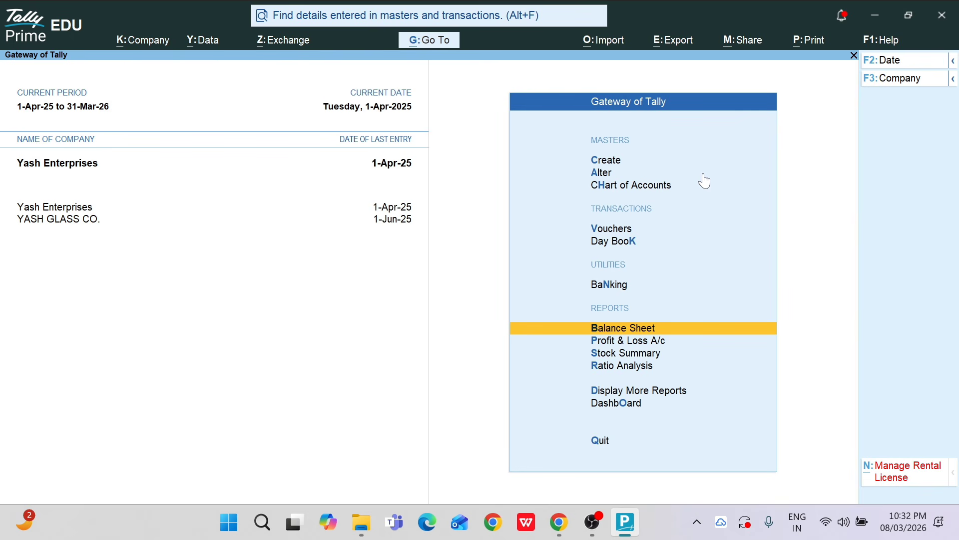
Step: Open a blank journal voucher for a new accounting entry from the Gateway of Tally
{"action": "key", "text": "Up"}
{"action": "key", "text": "Up"}
{"action": "key", "text": "Up"}
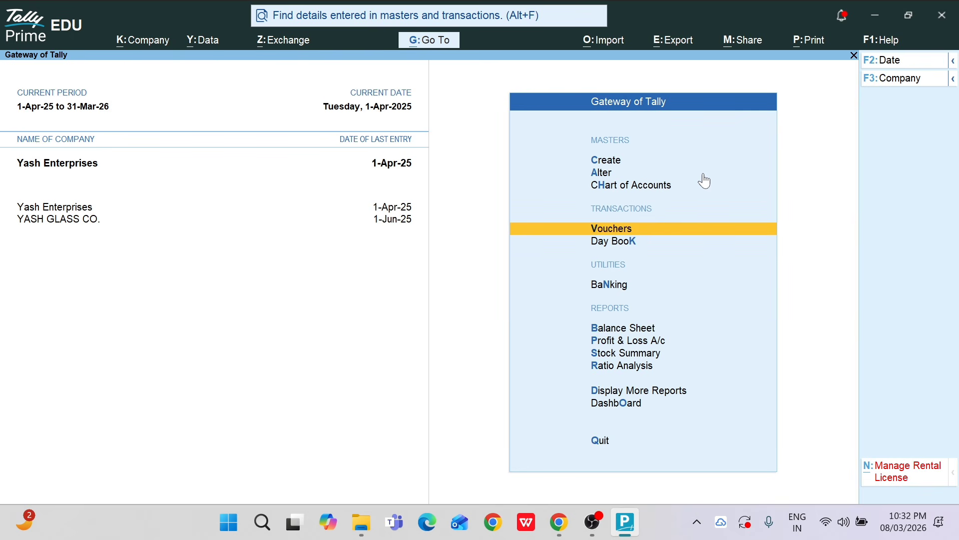
{"action": "key", "text": "Return"}
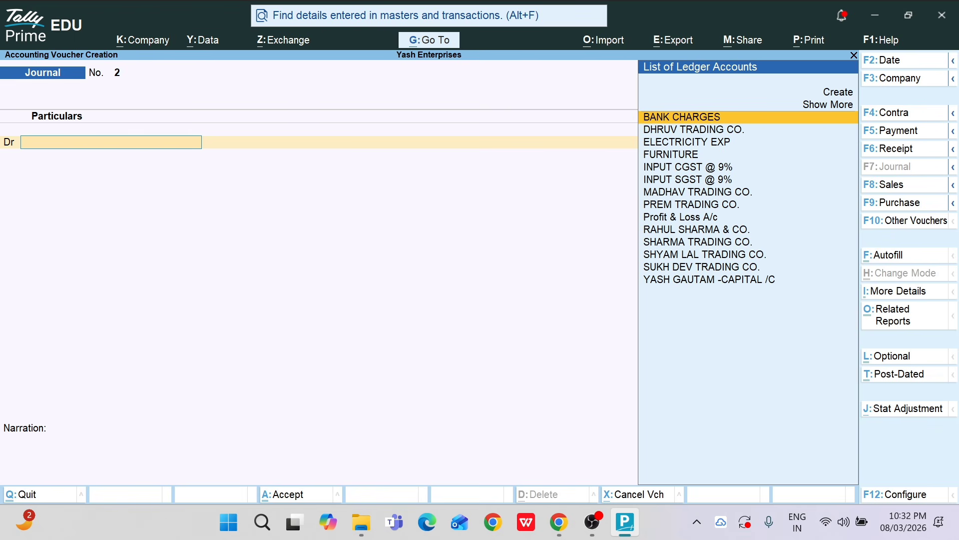
{"action": "key", "text": "alt"}
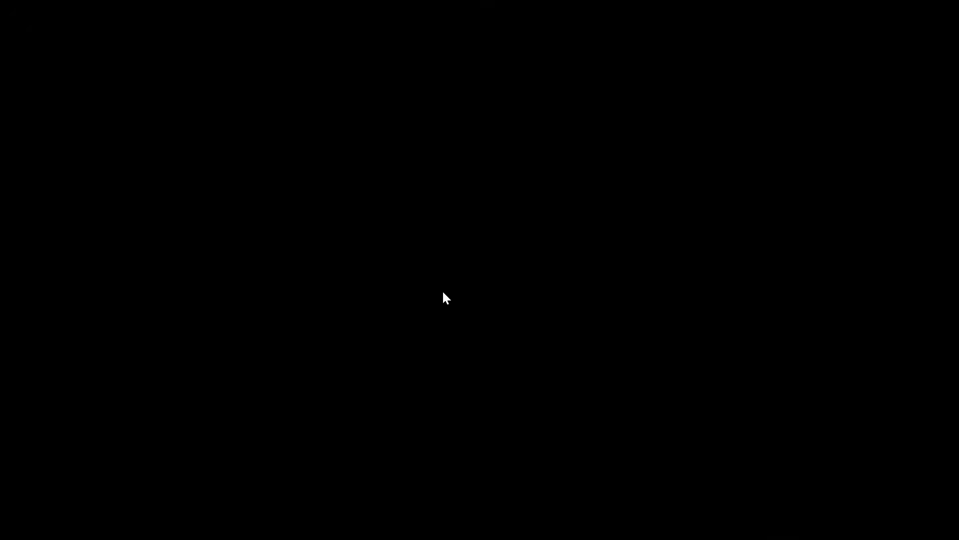